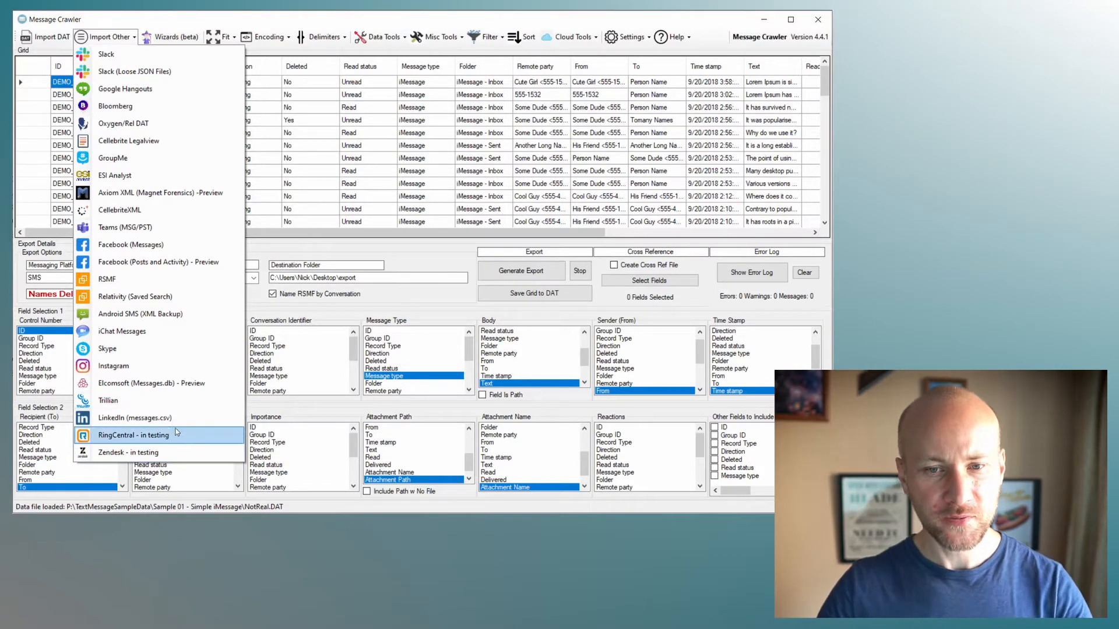
Step: Review the import forms for Instagram and for Facebook posts and activity, closing each without importing anything
click(177, 372)
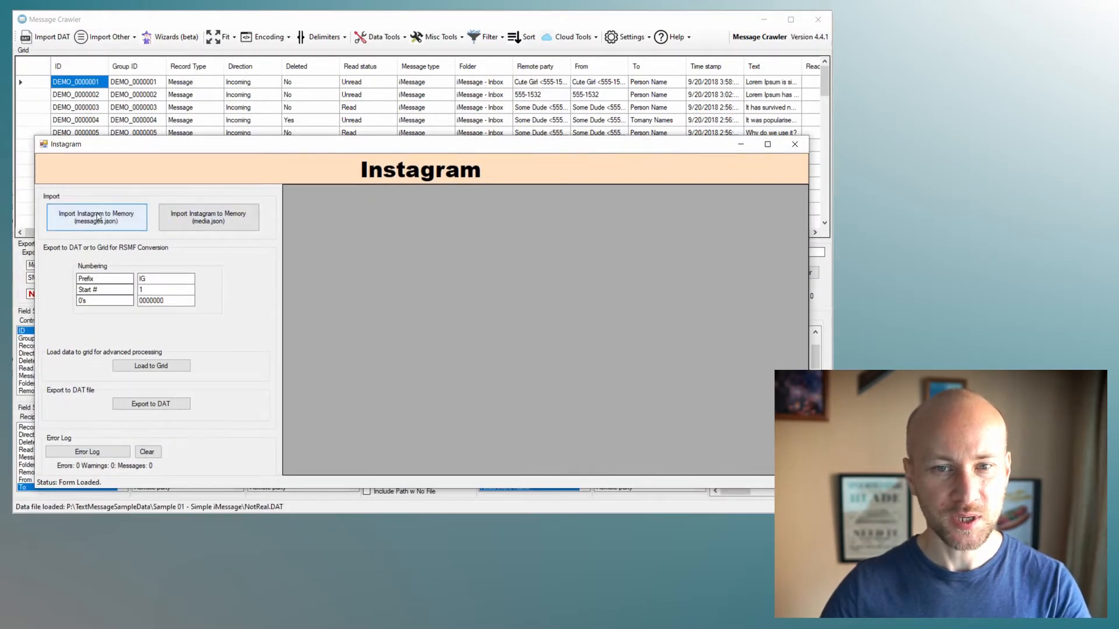
click(795, 145)
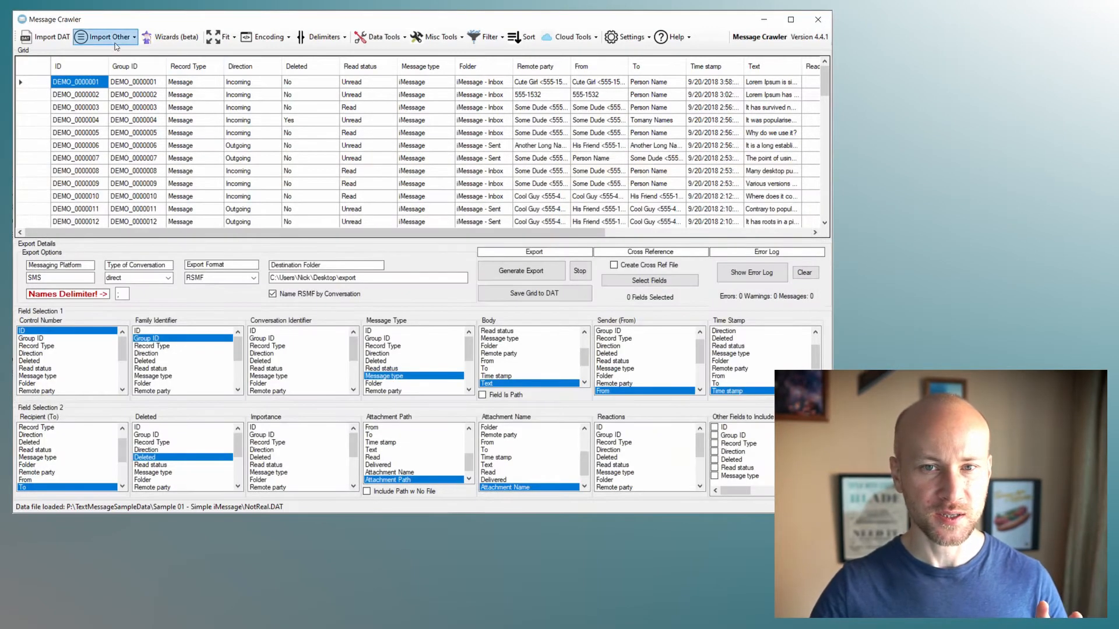
click(110, 38)
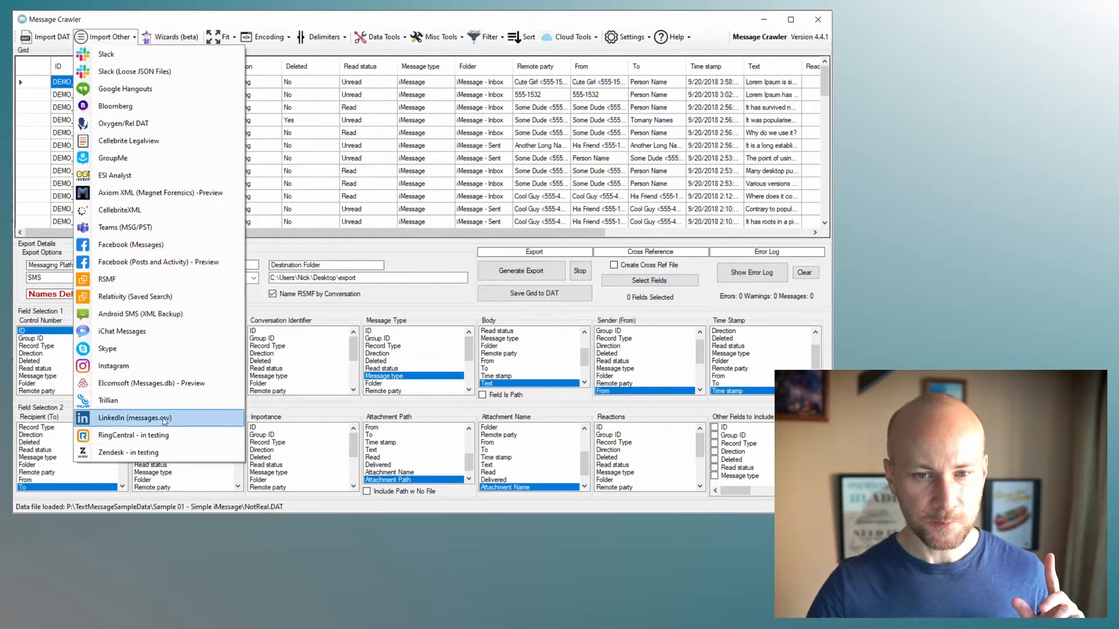
click(171, 263)
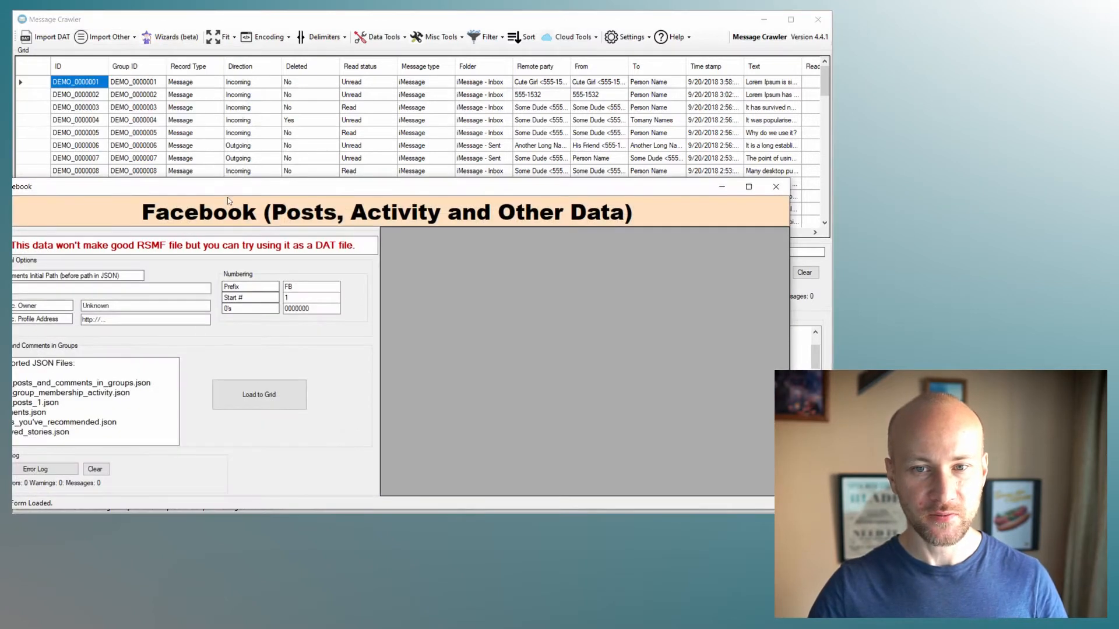
drag(227, 197, 273, 99)
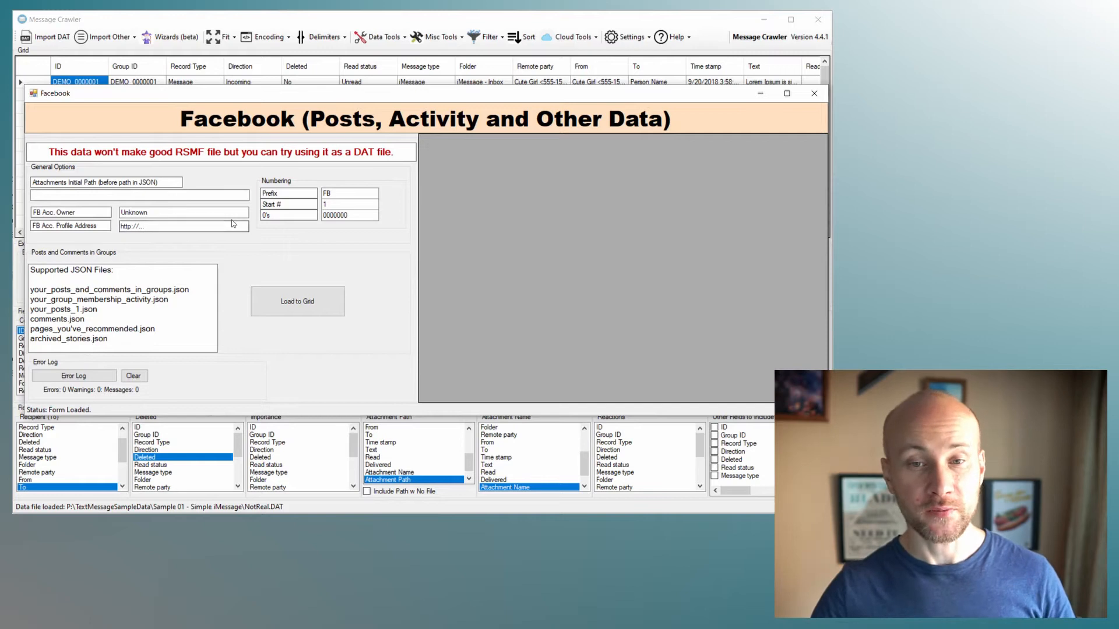
click(814, 96)
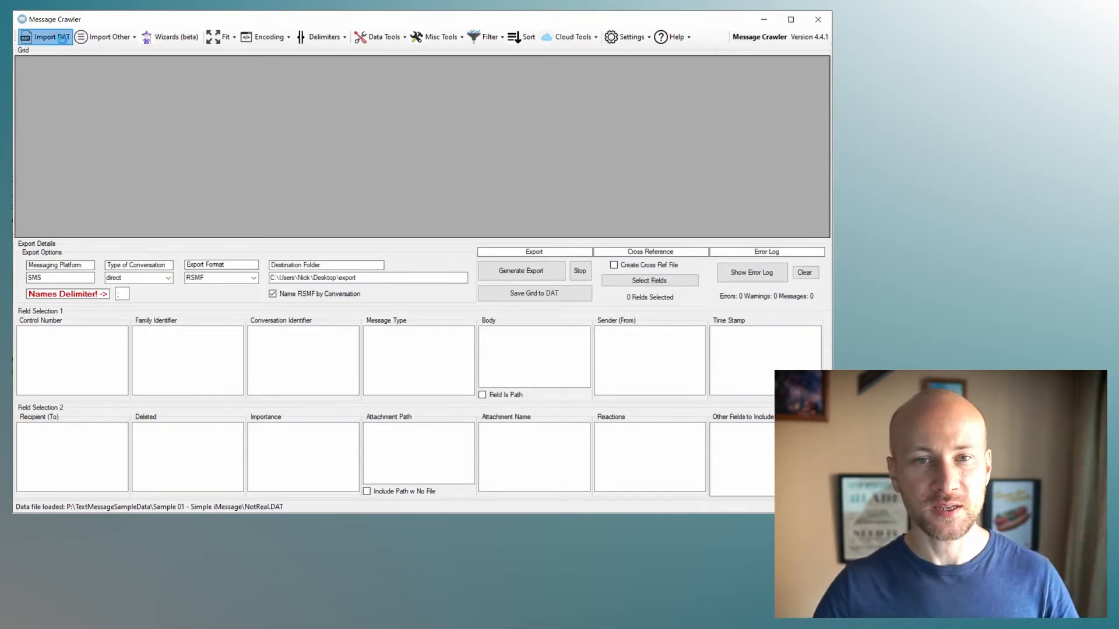
Step: Import the NotReal.DAT sample message file into the grid
click(44, 38)
double_click(157, 161)
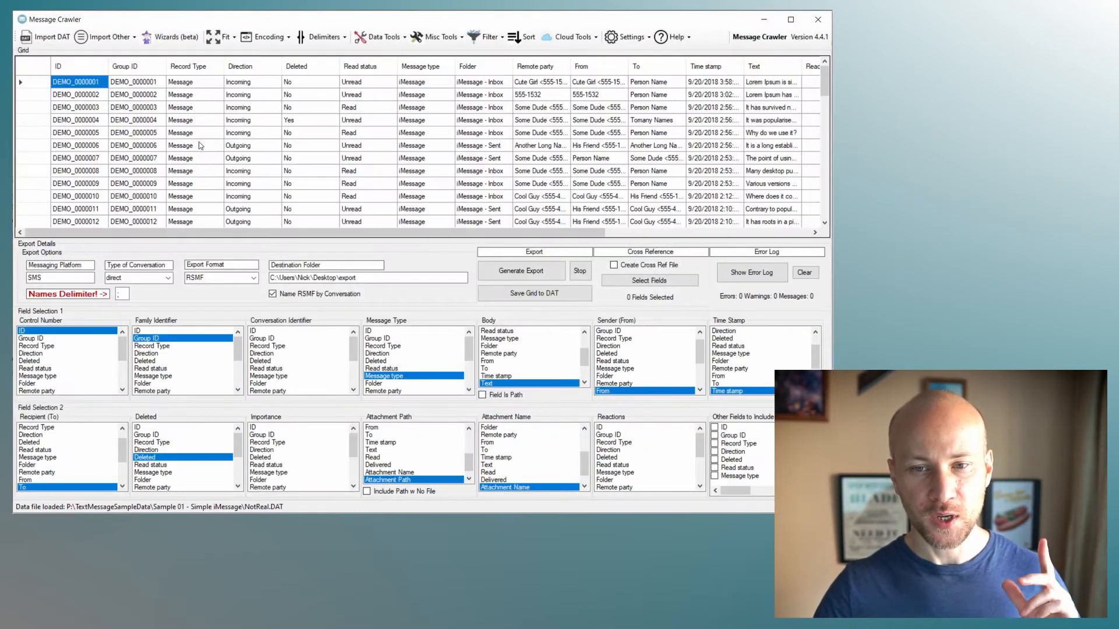
click(132, 39)
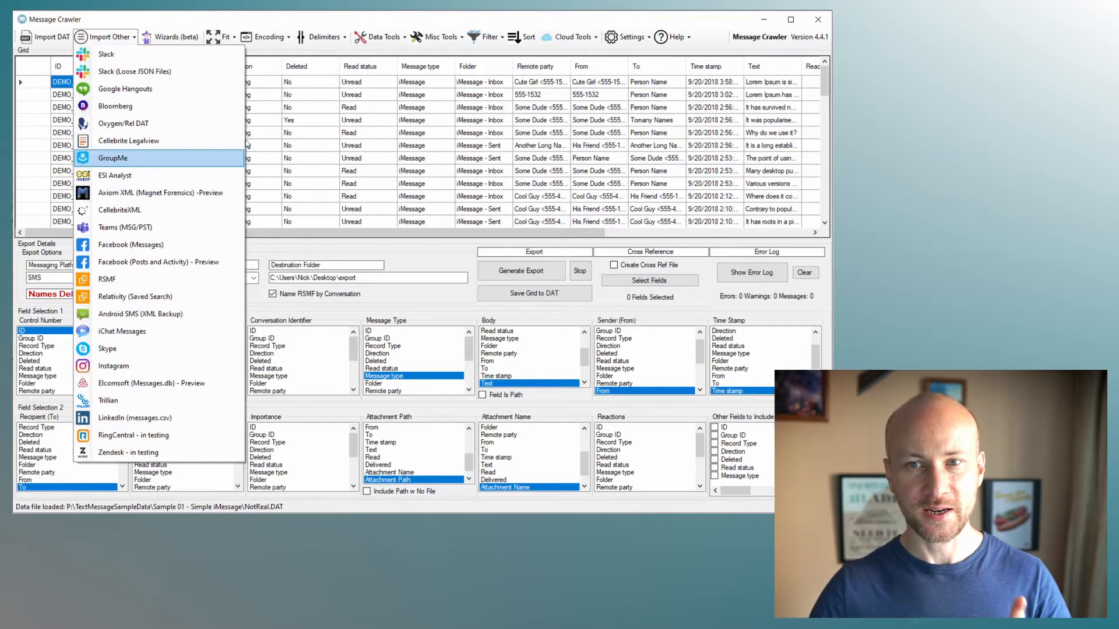
click(386, 39)
click(385, 36)
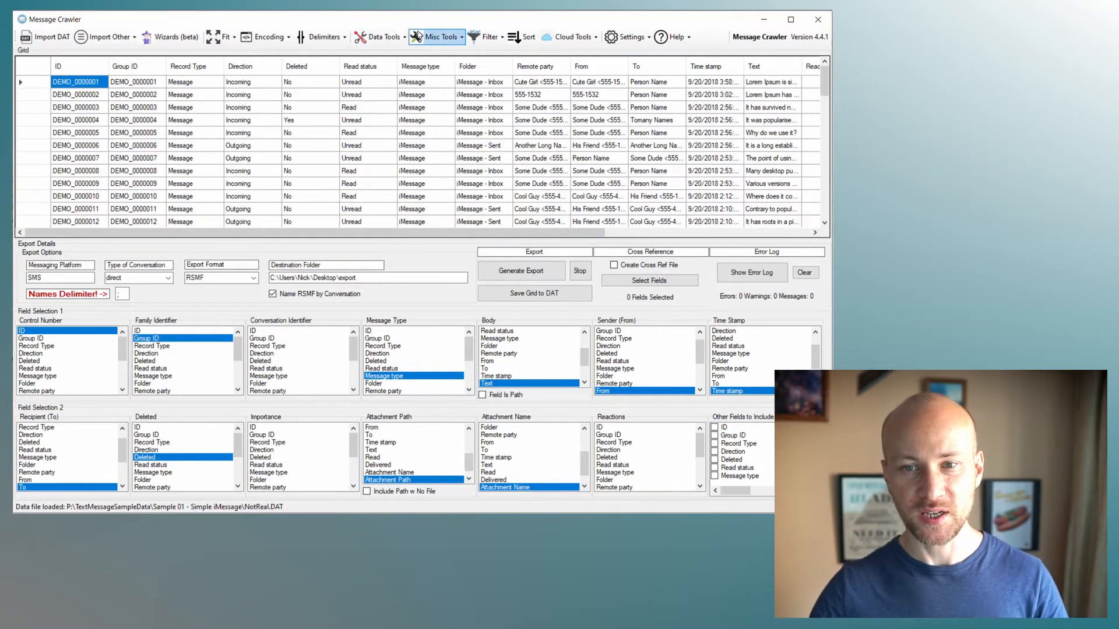
click(385, 36)
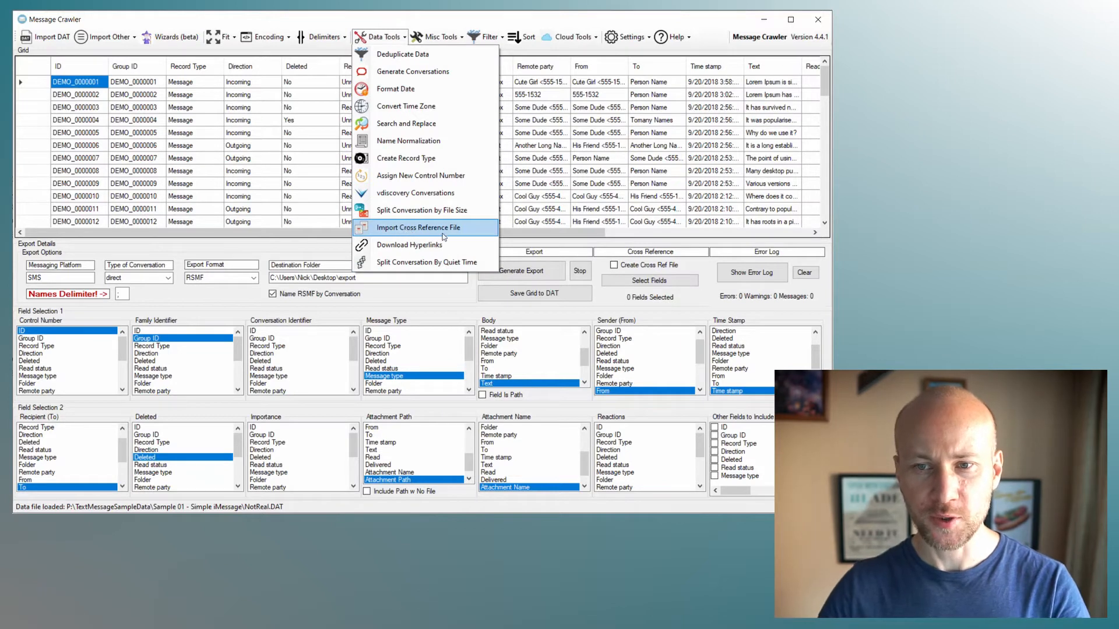
click(106, 36)
click(106, 37)
Step: Examine the Download Hyperlinks tool and its field choices, close it, and look over the grid's attachment columns
click(385, 39)
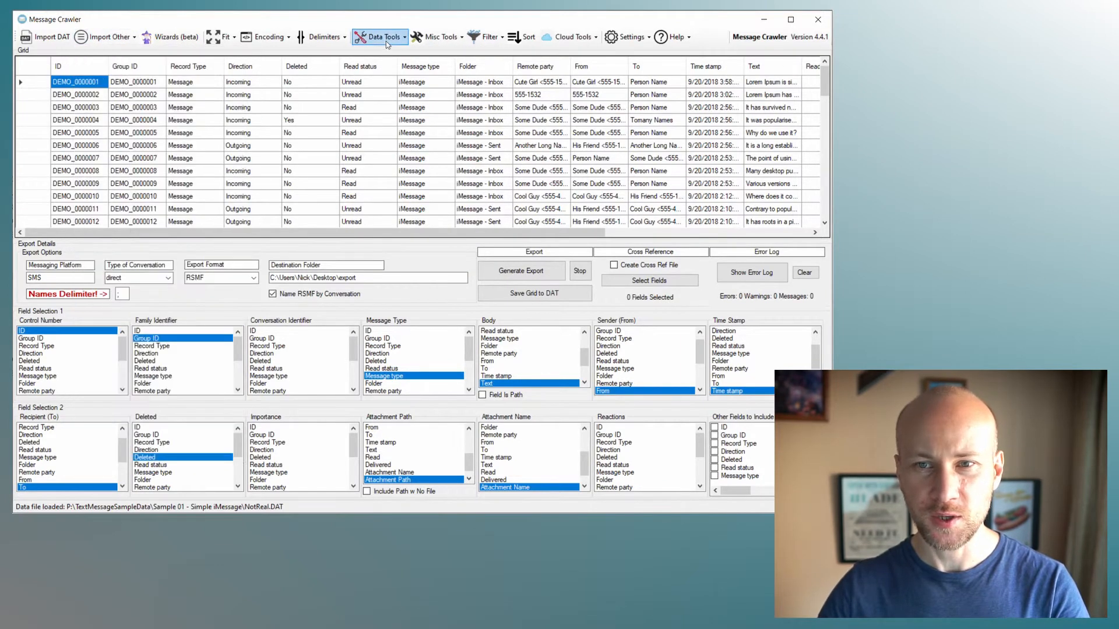
click(384, 39)
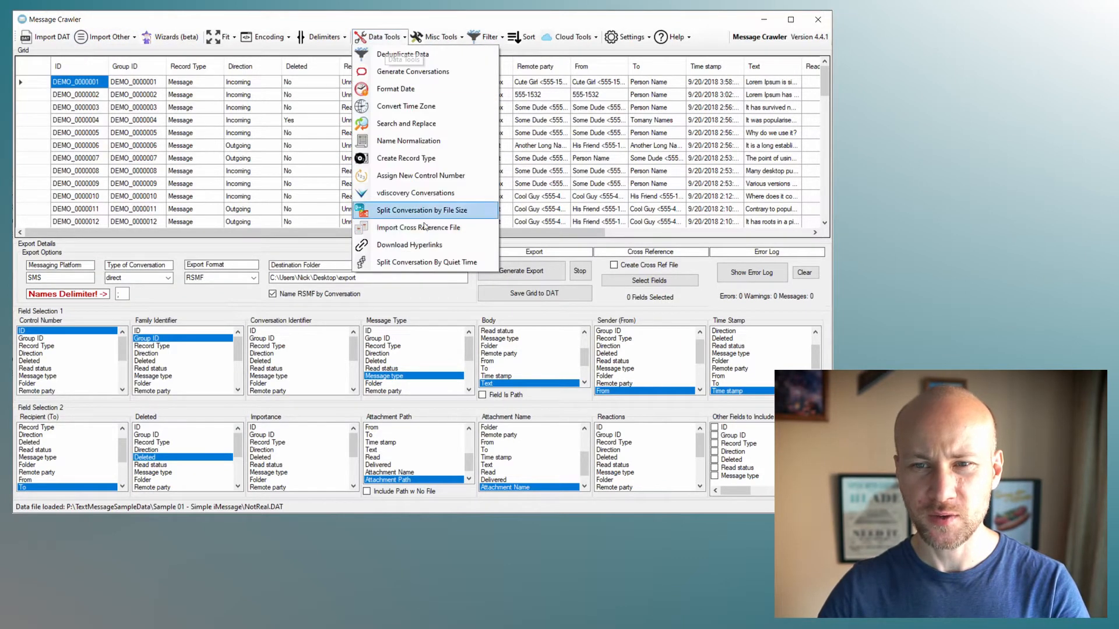
click(443, 252)
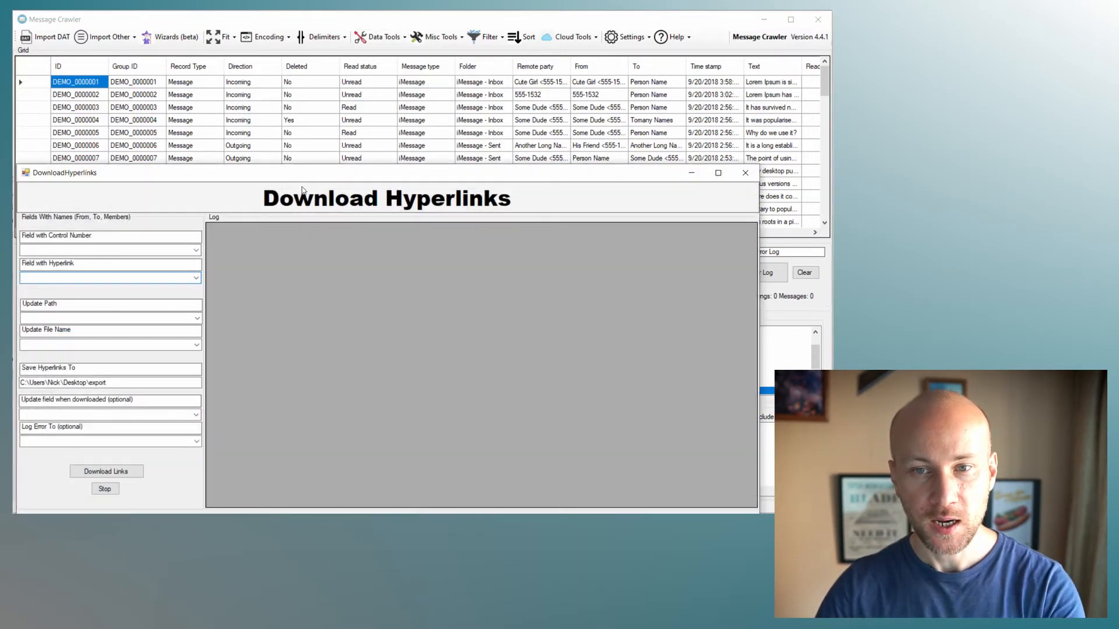
drag(306, 172, 347, 144)
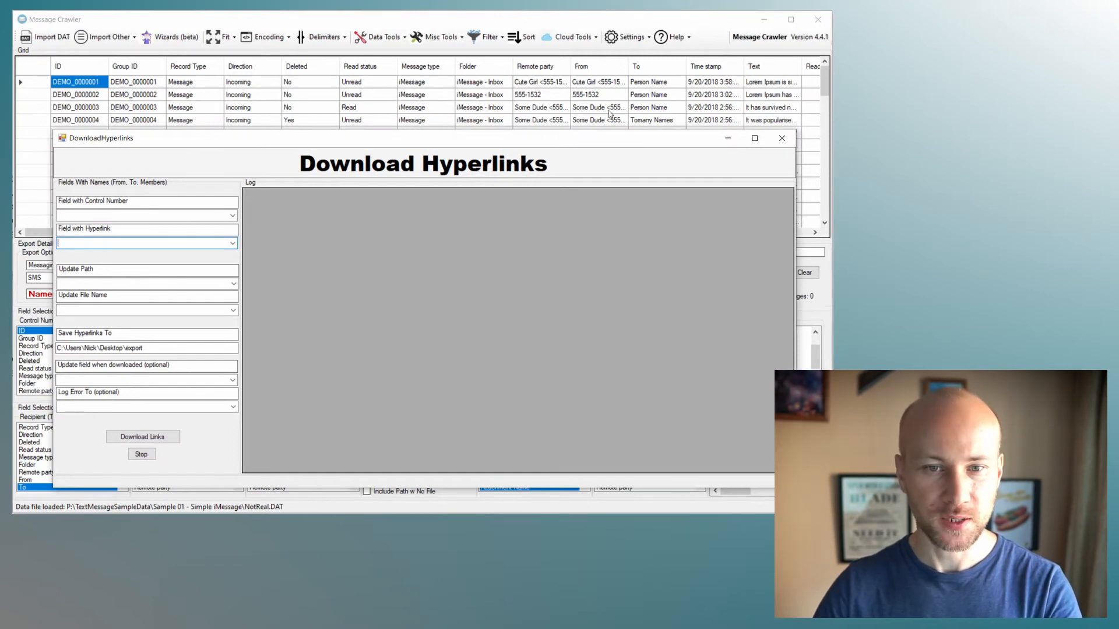
click(232, 244)
click(232, 244)
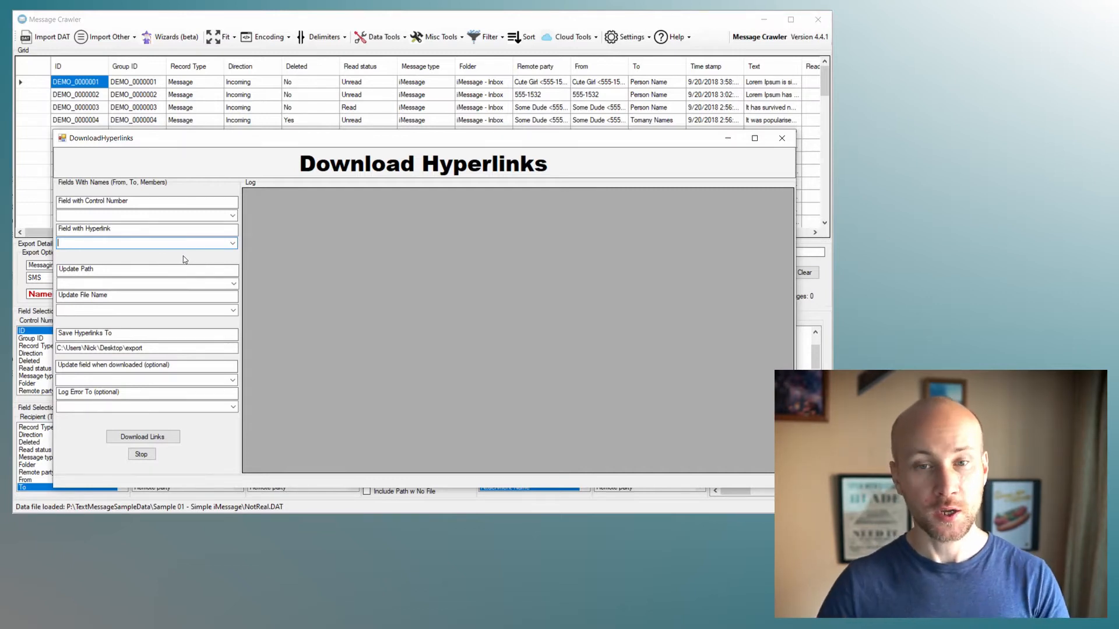
click(232, 217)
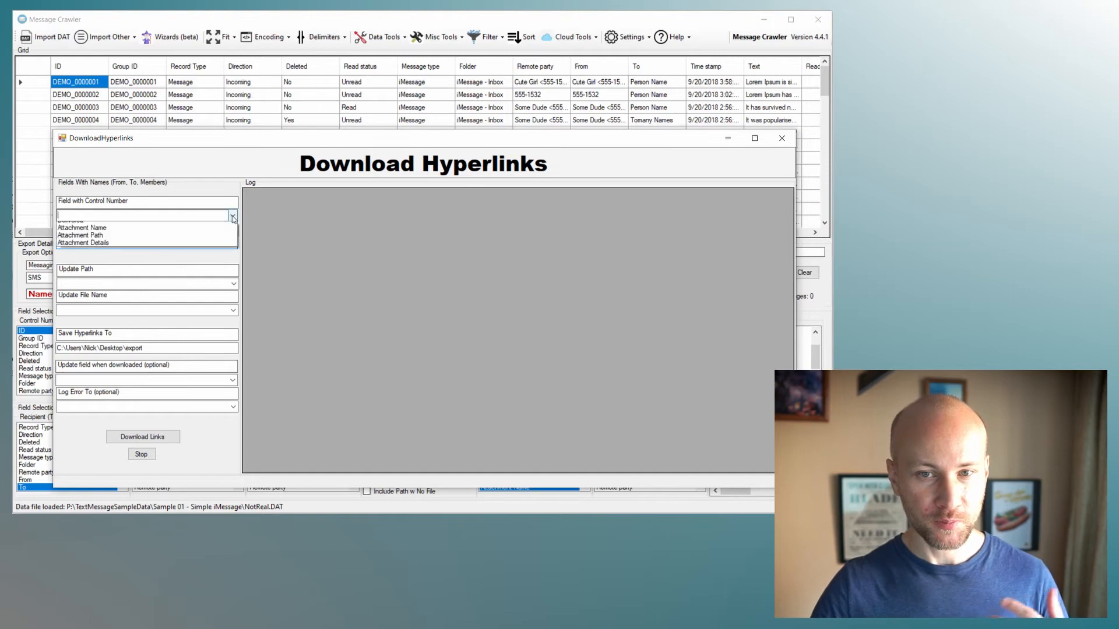
click(233, 217)
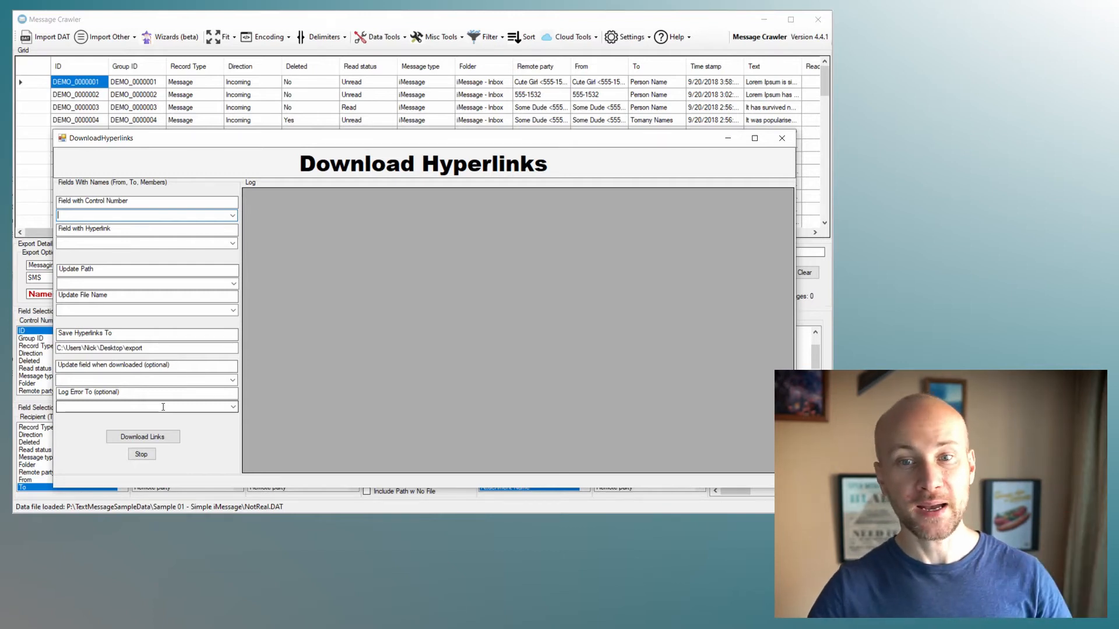
click(783, 139)
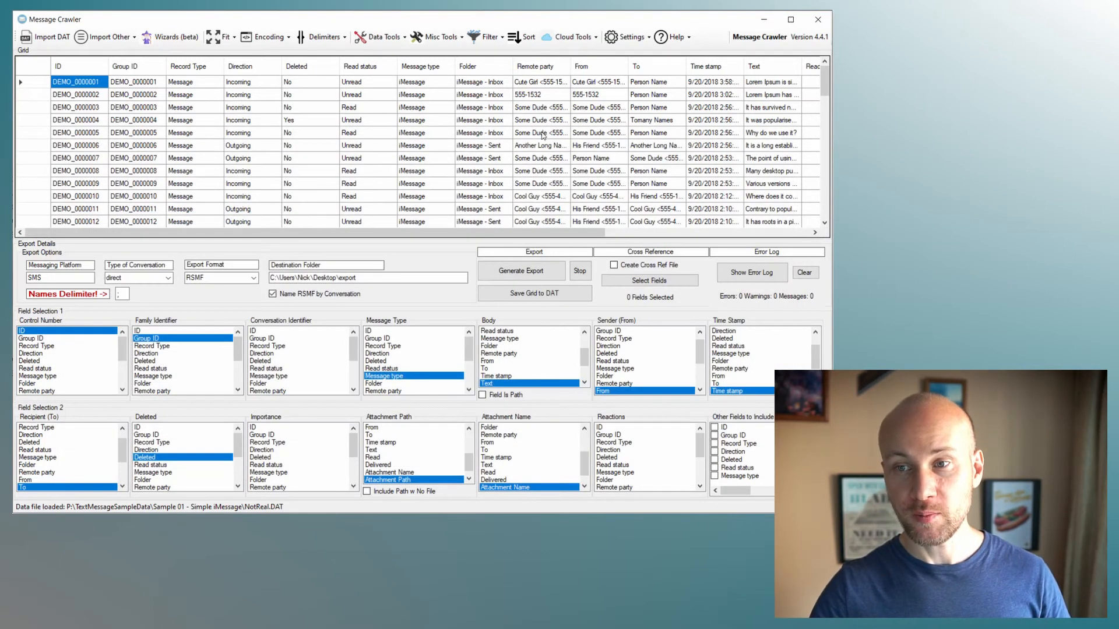
drag(561, 234, 767, 236)
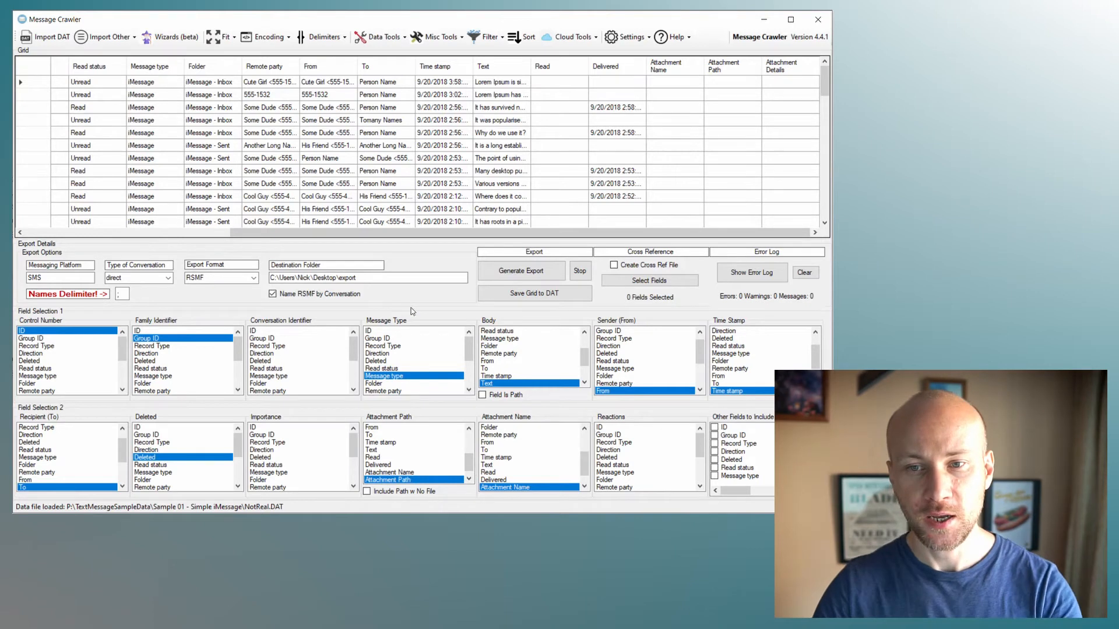
drag(411, 232, 205, 233)
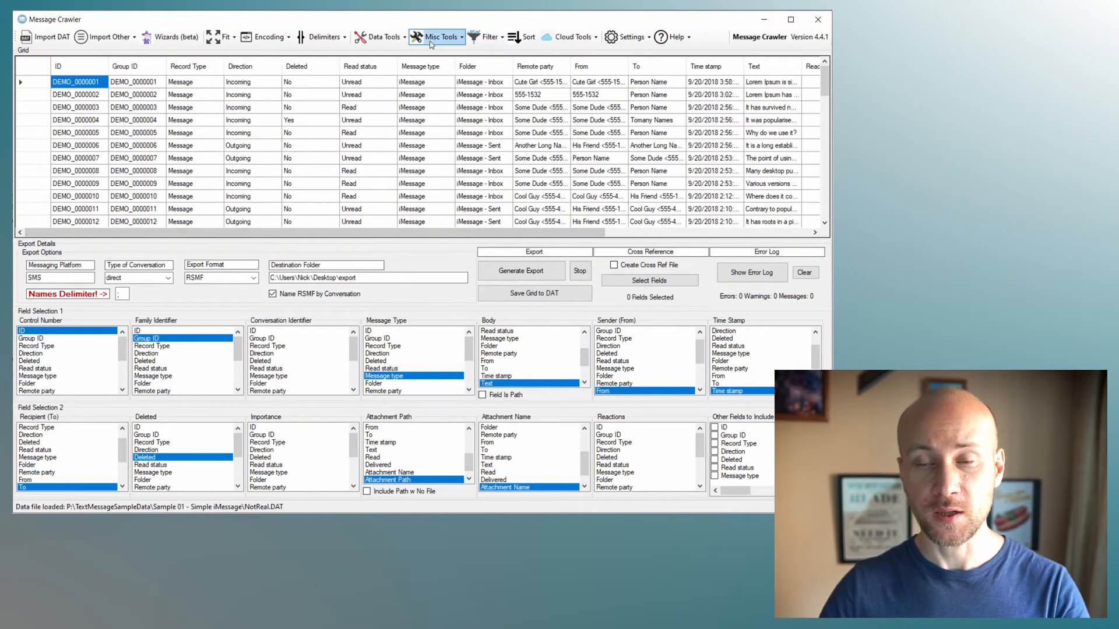
Step: Choose Time stamp as the sort date field for Split Conversation By Quiet Time, and close the tool without splitting
click(380, 37)
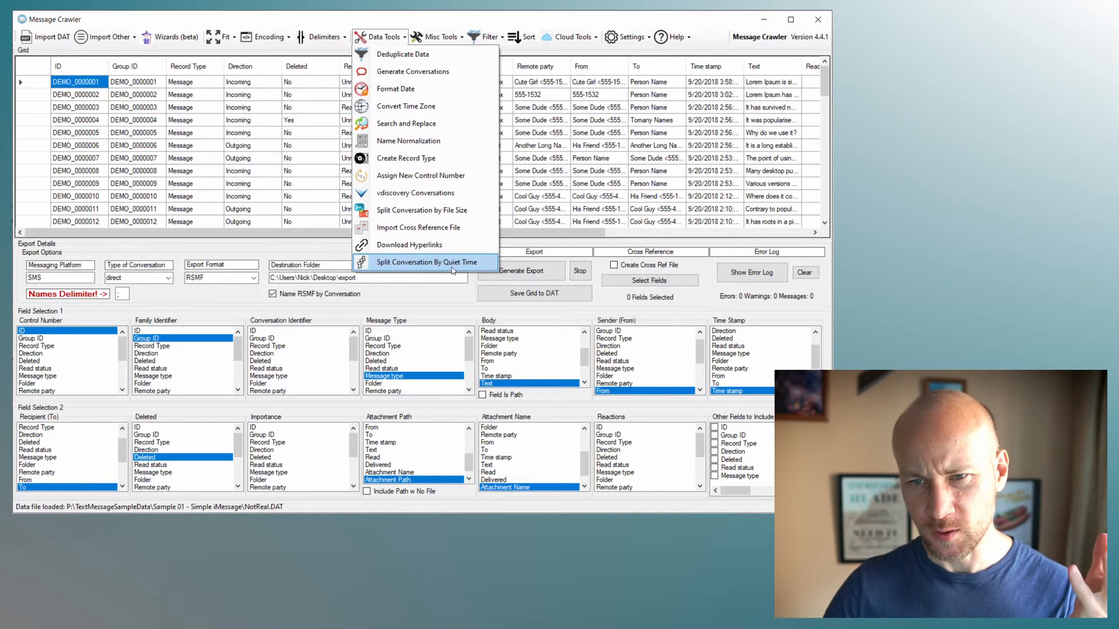
click(421, 263)
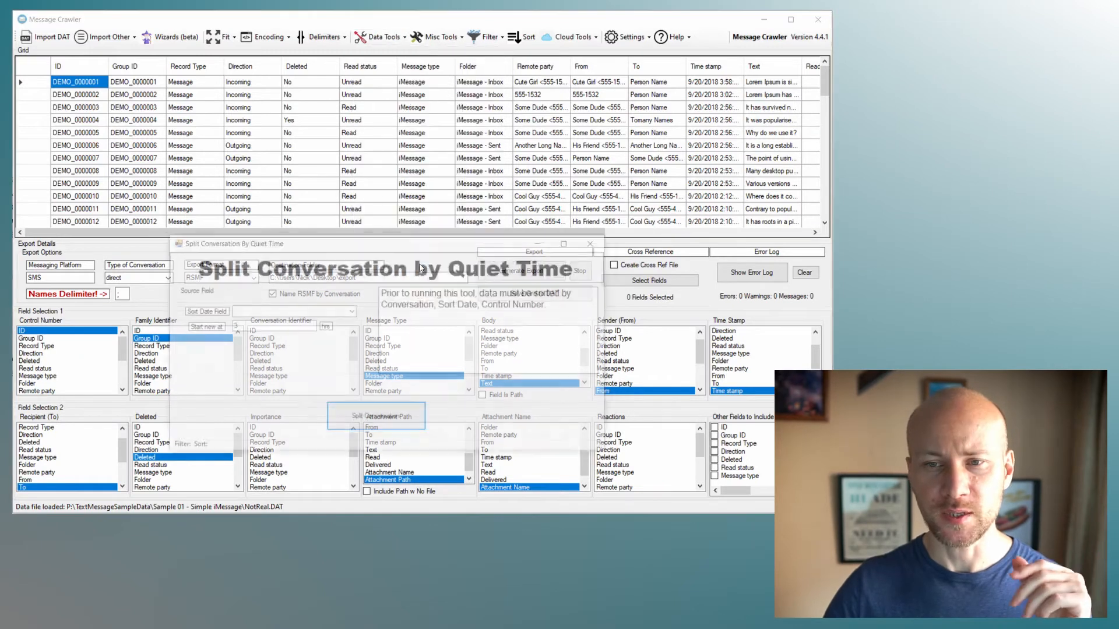
drag(368, 233, 380, 187)
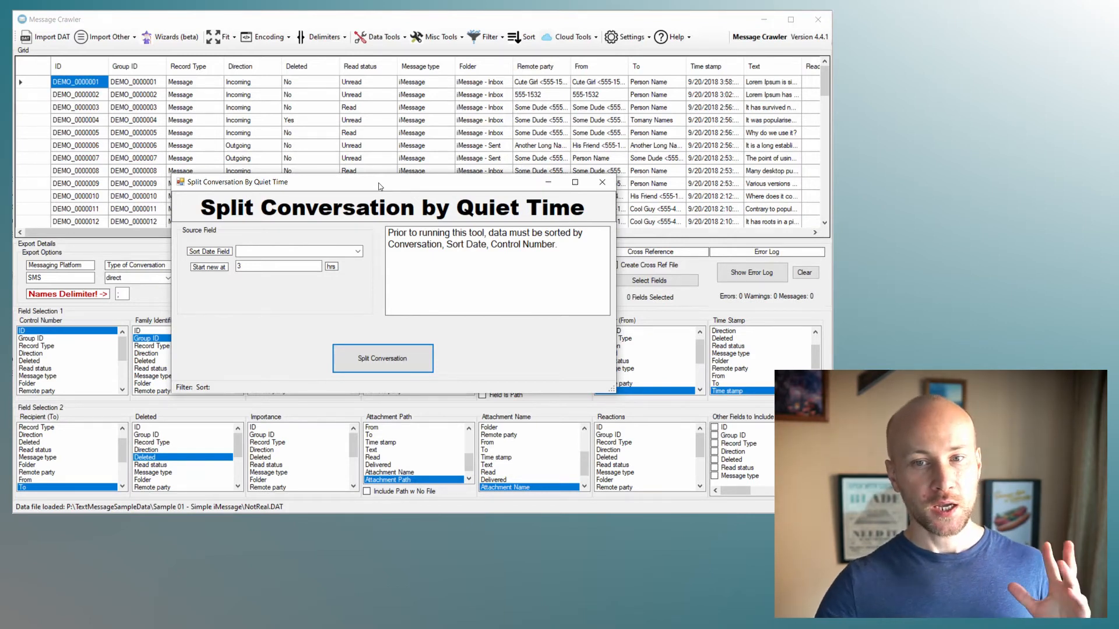
click(358, 251)
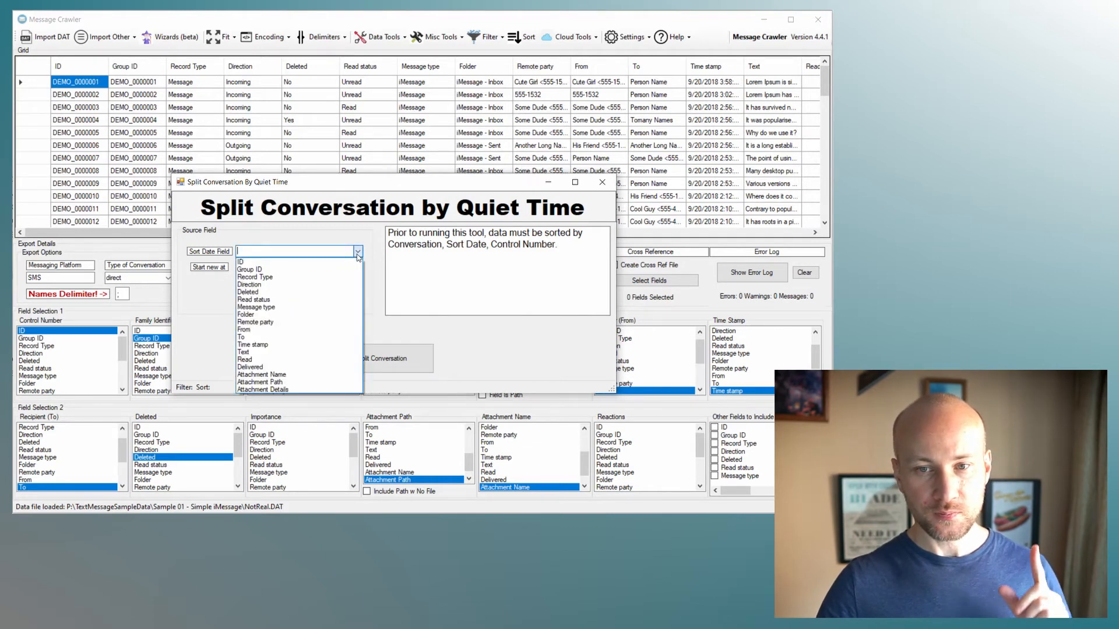
click(302, 350)
click(359, 253)
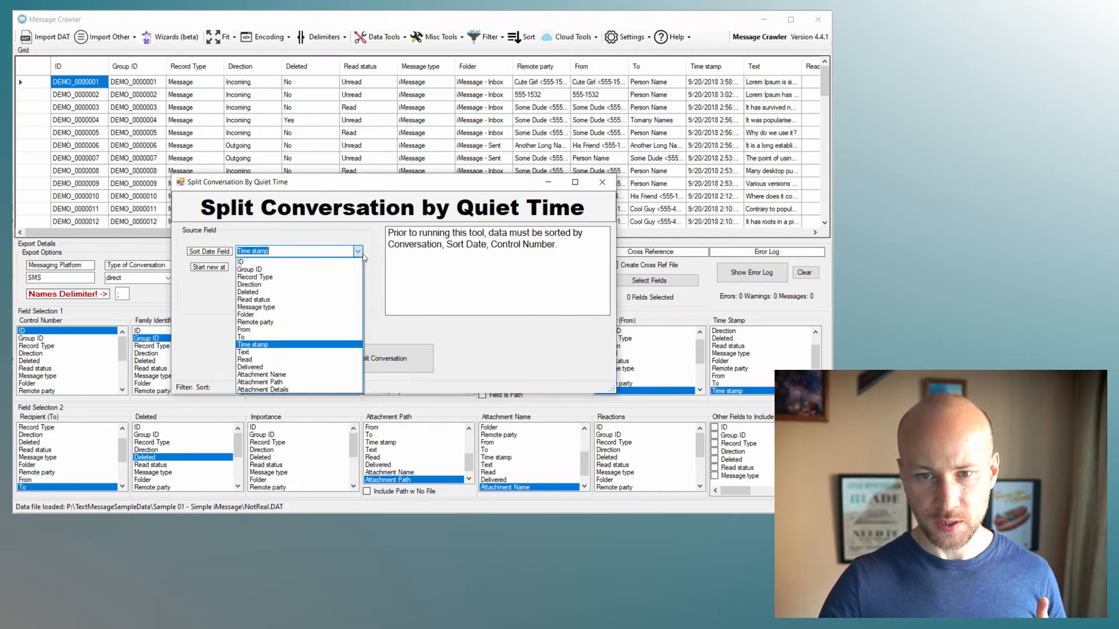
click(360, 253)
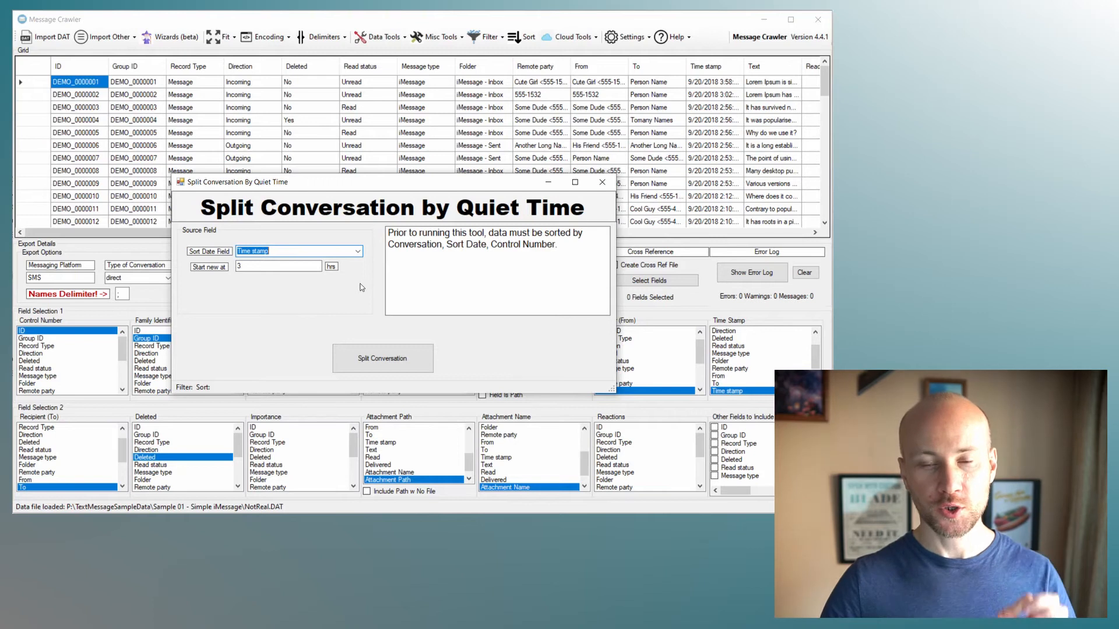
click(267, 267)
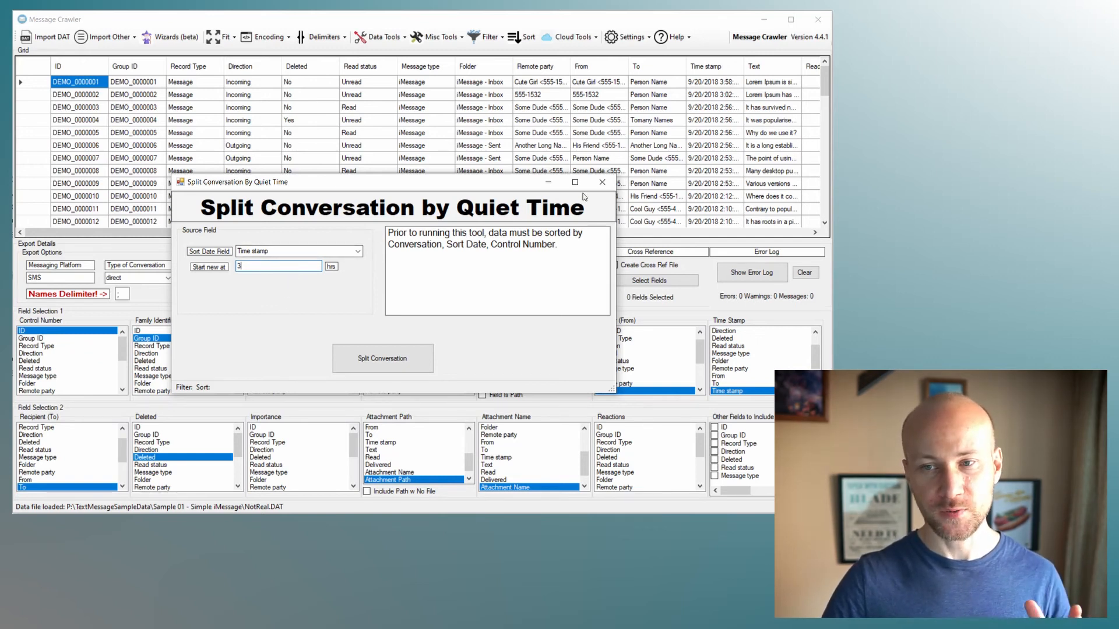
click(602, 184)
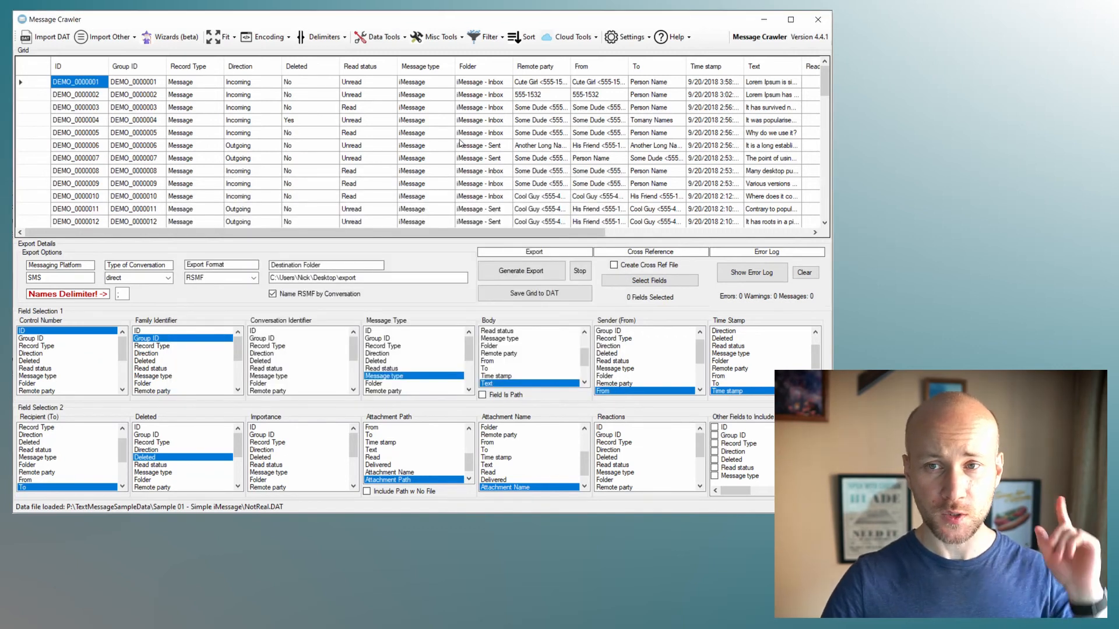
Step: Open the Date Format tool for the message data and enable rounding to the nearest minute
click(384, 37)
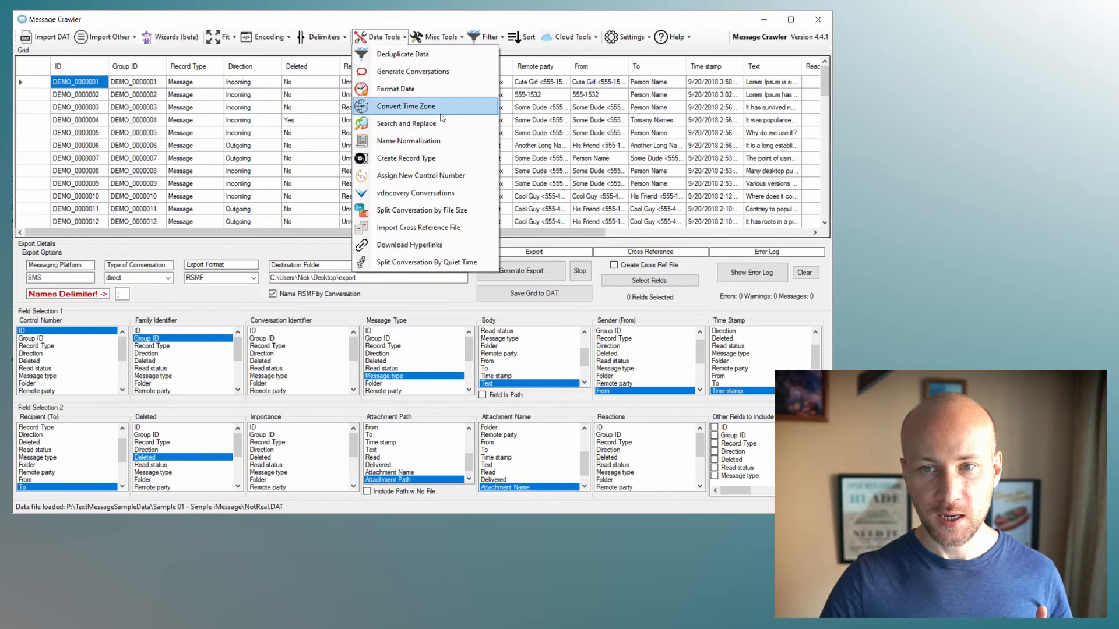
click(411, 89)
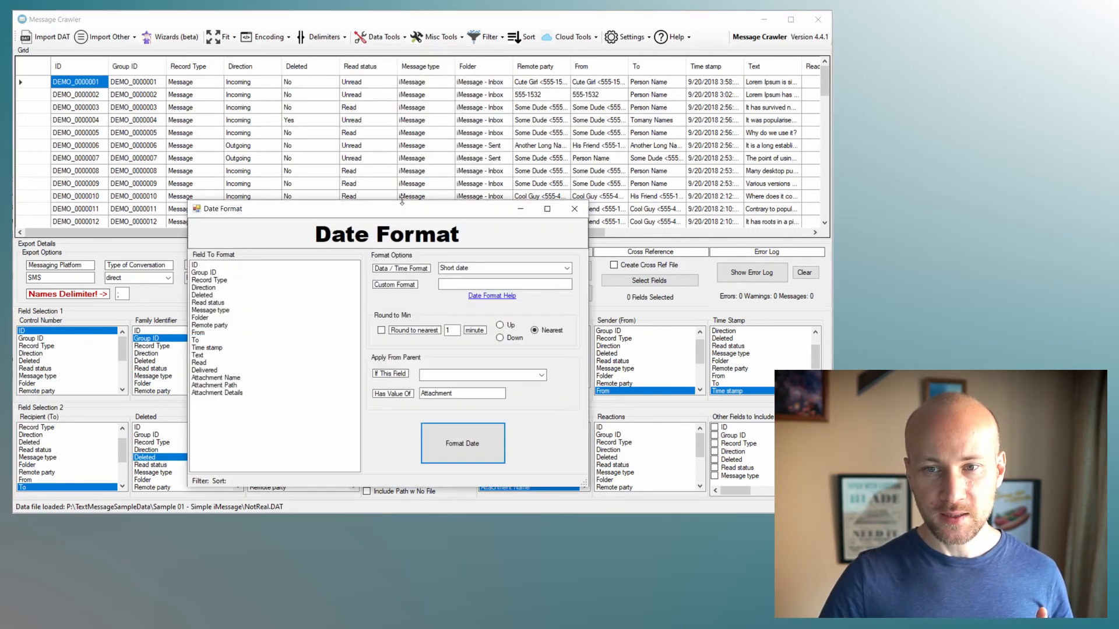
drag(402, 211, 382, 114)
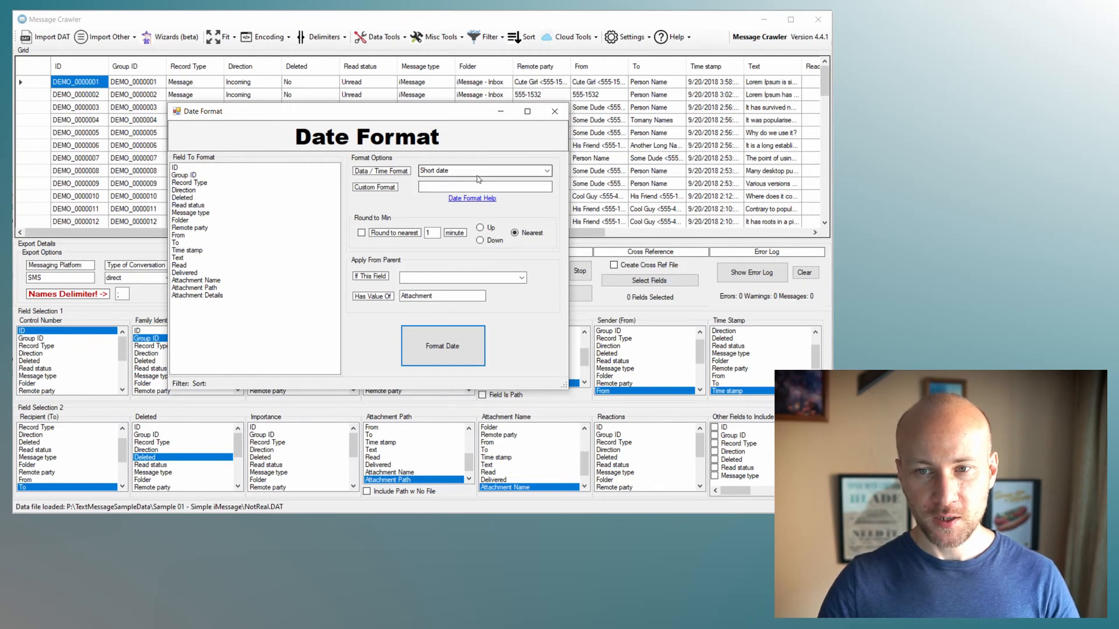
click(361, 232)
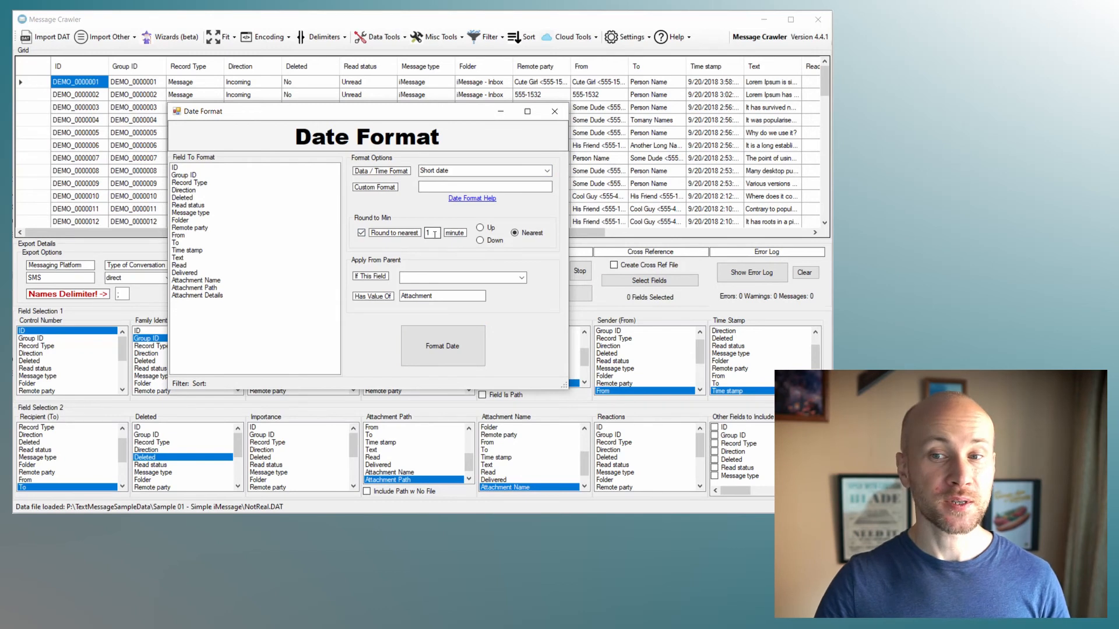